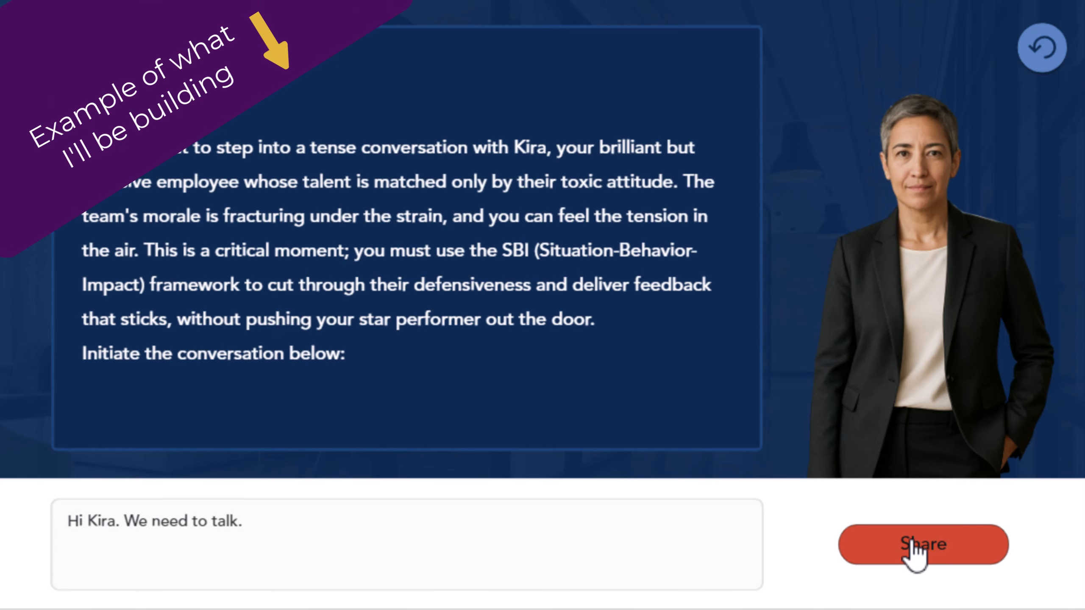
# Share the greeting and answer with "It is. Because work involves more than just tasks. Your attitude with team mates is also a part of your work.".
pyautogui.click(938, 549)
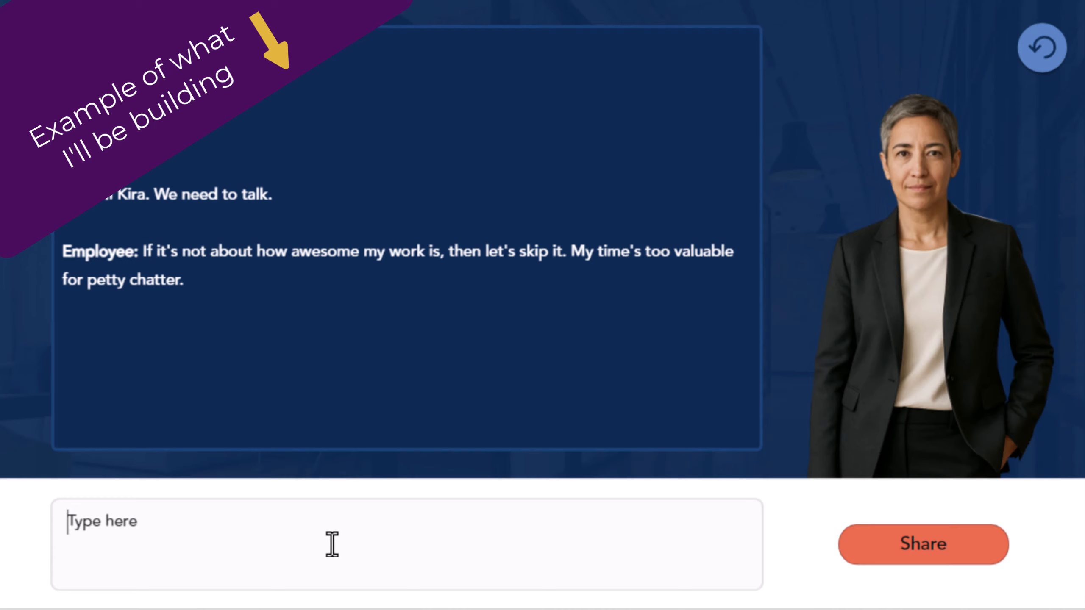
pyautogui.write('It i')
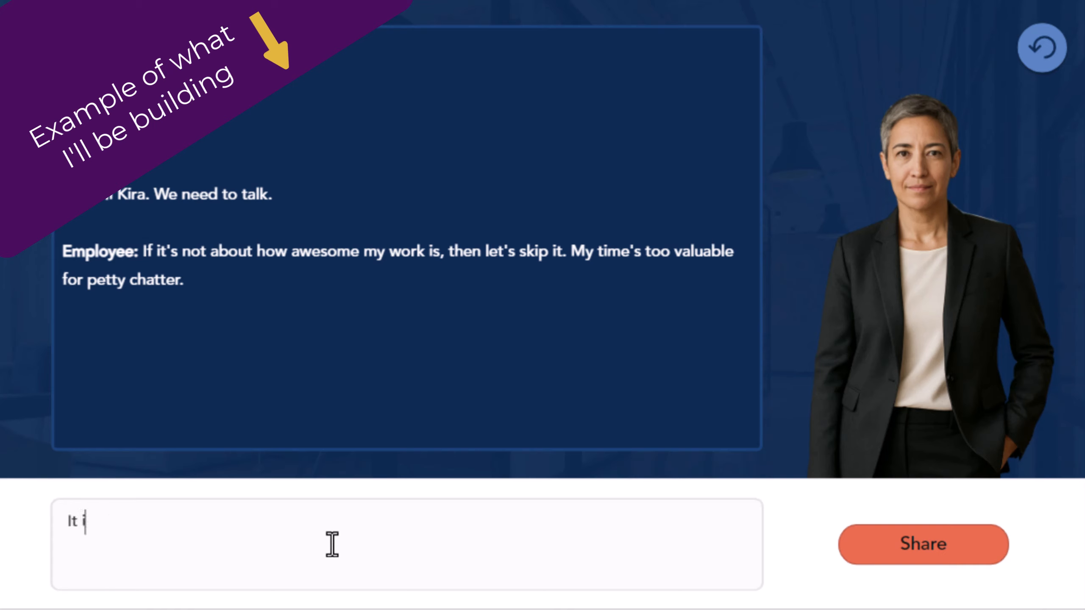
pyautogui.write('s. Because work')
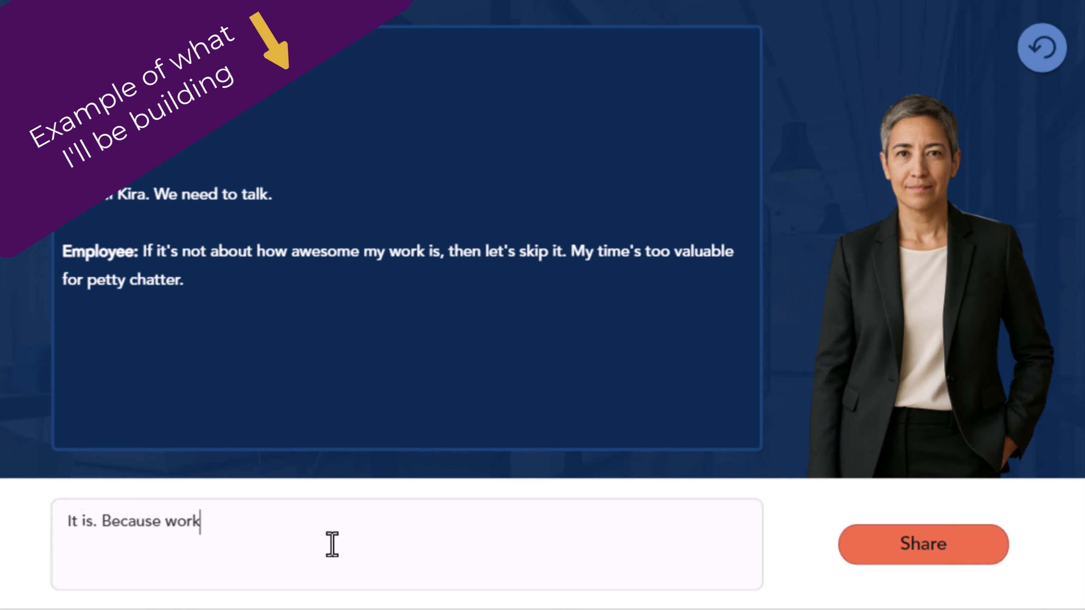
pyautogui.write(' involves')
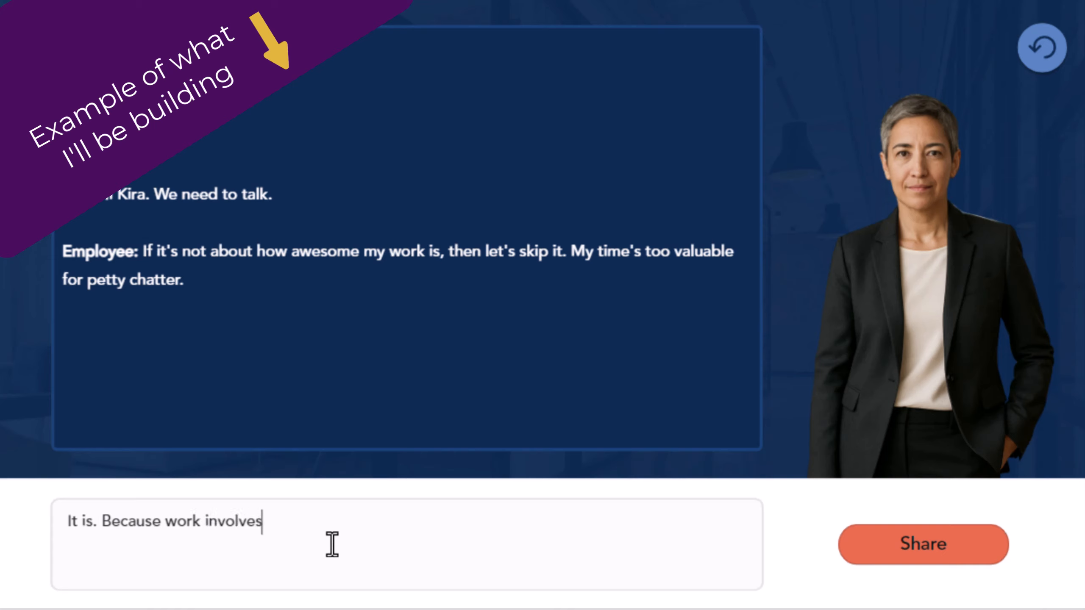
pyautogui.write(' more than ju')
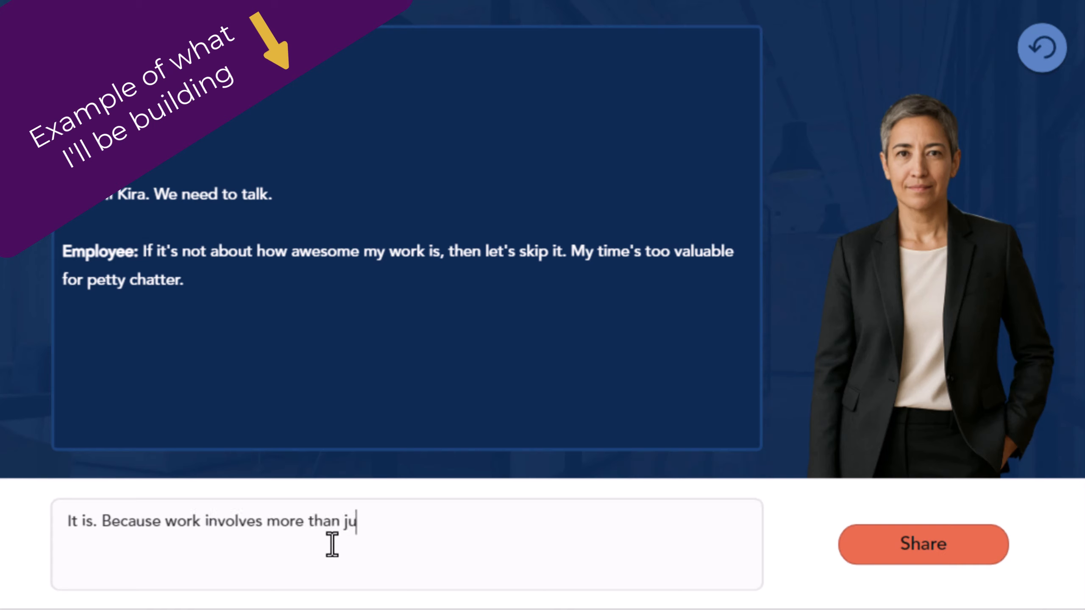
pyautogui.write('st tasks.')
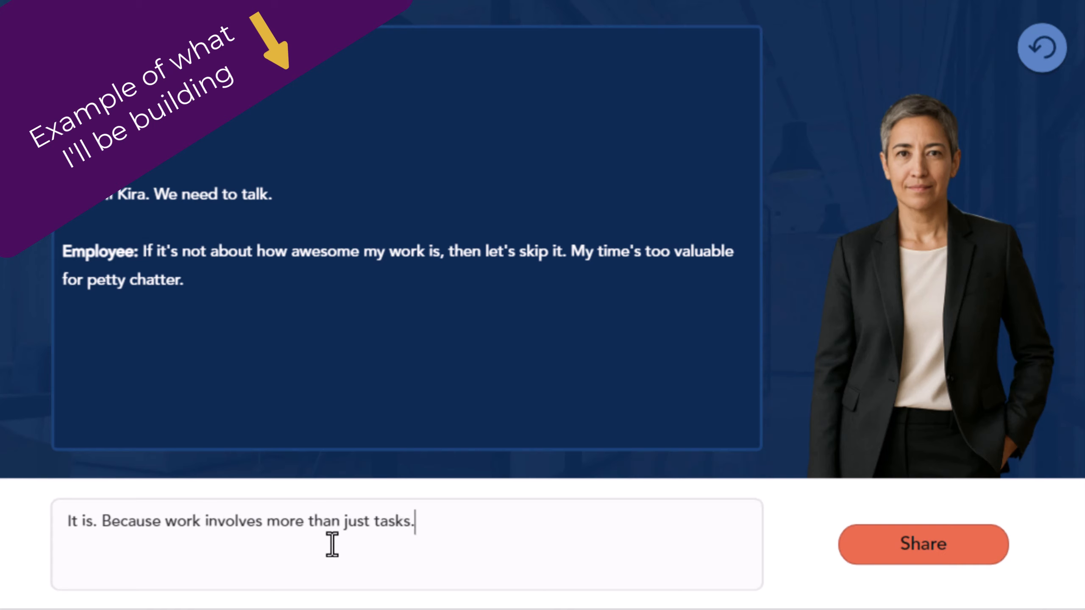
pyautogui.write(' Your a')
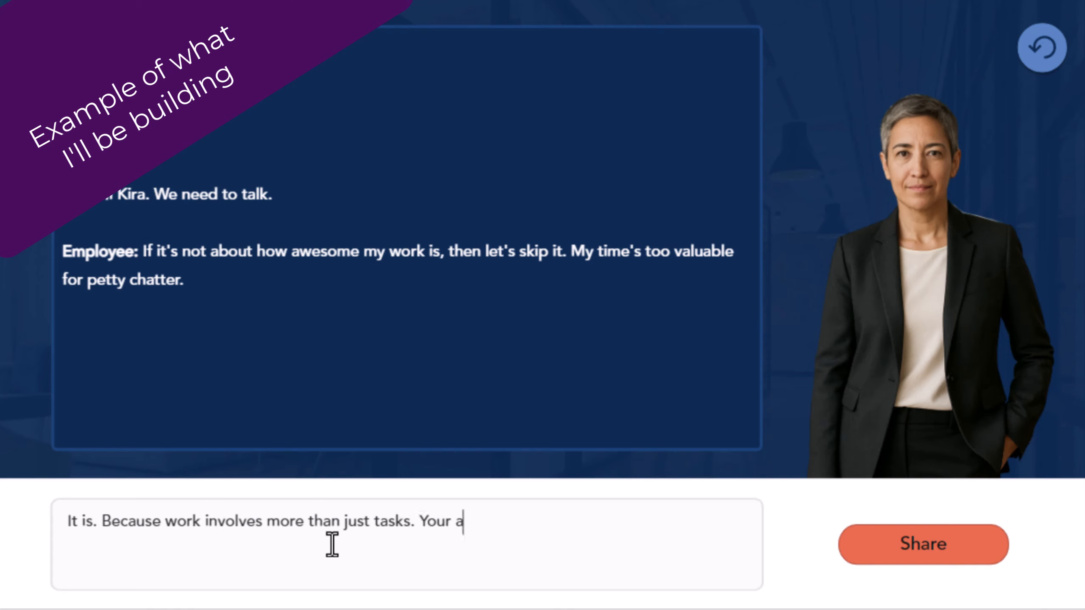
pyautogui.write('ttitude with')
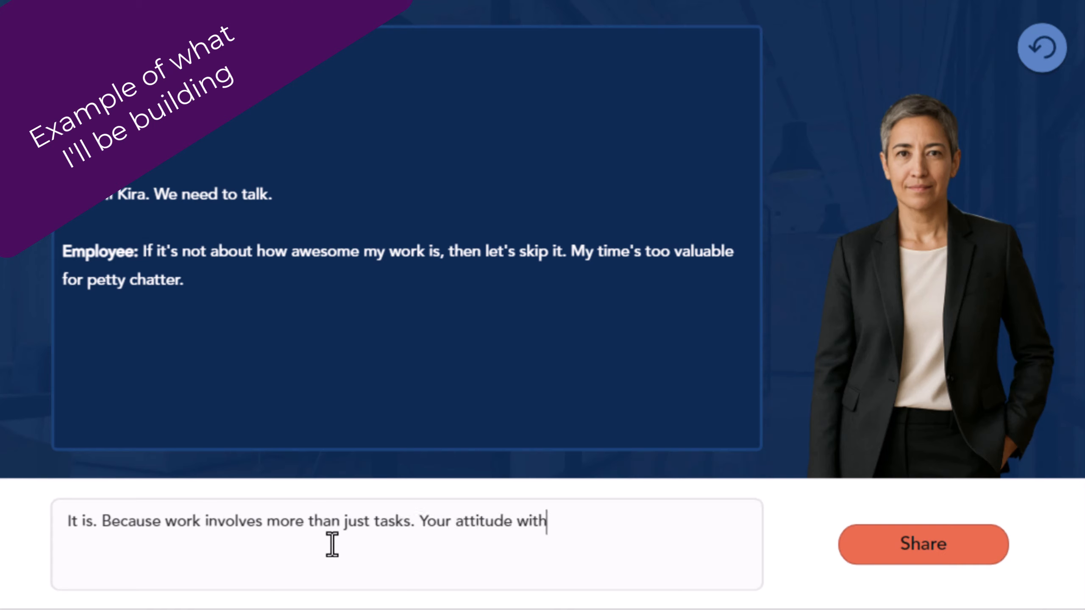
pyautogui.write(' team mat')
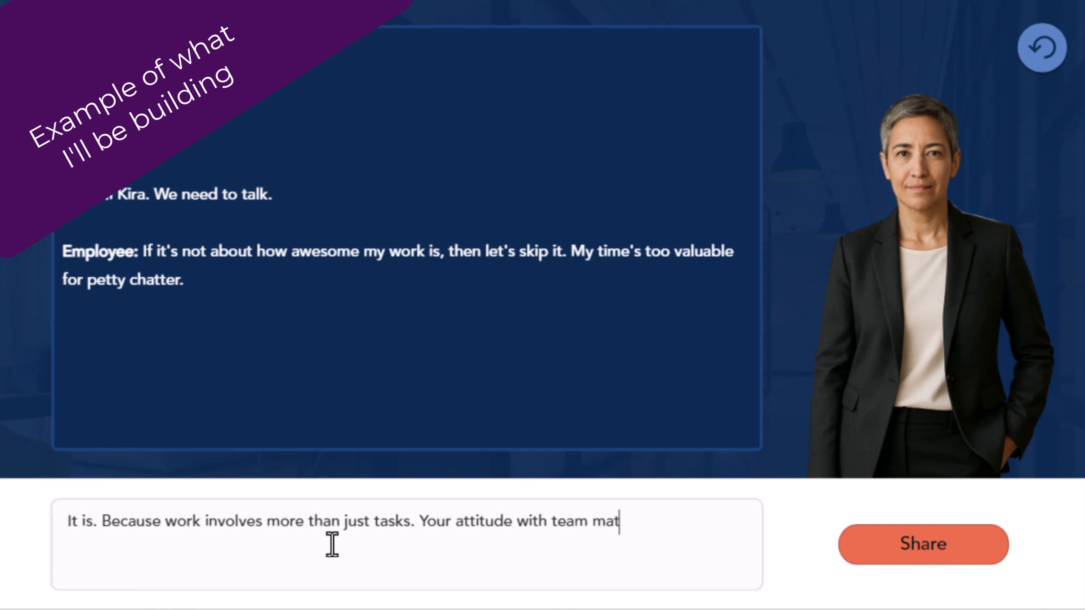
pyautogui.write('es is also a ')
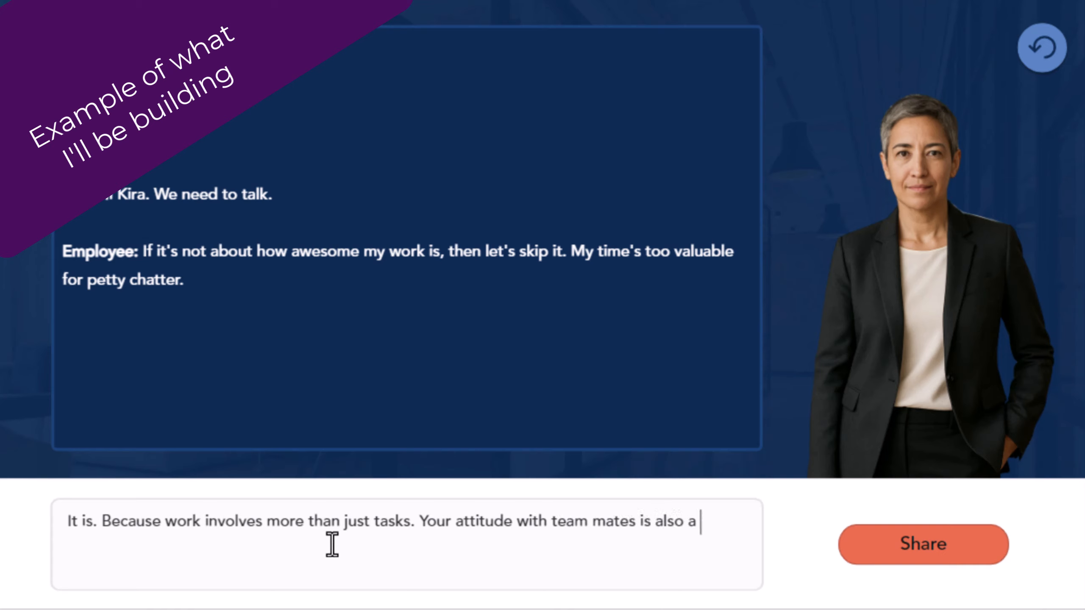
pyautogui.write('part of your work.')
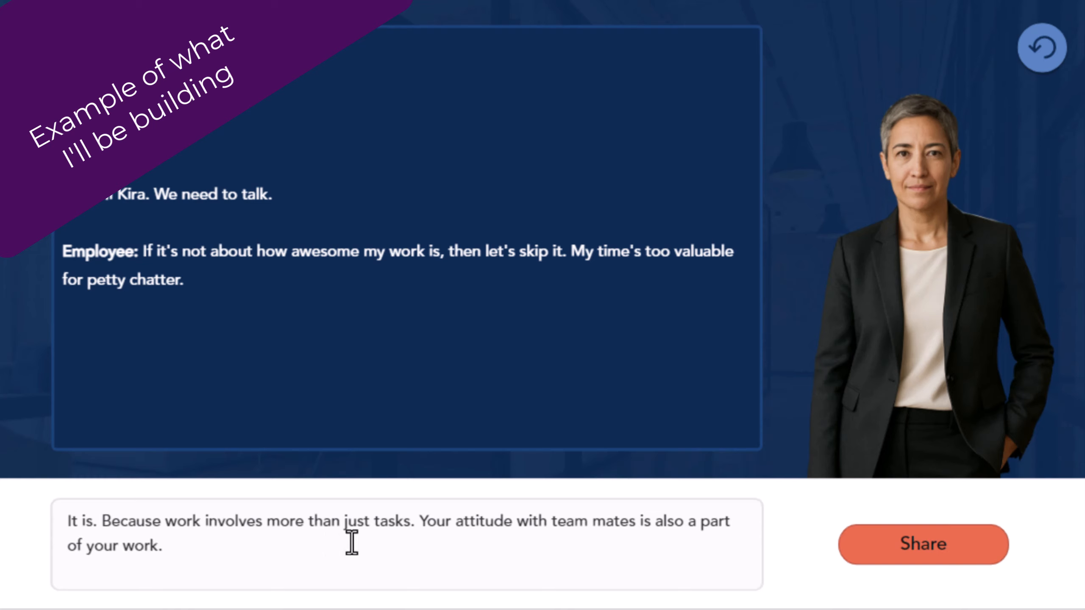
pyautogui.click(975, 546)
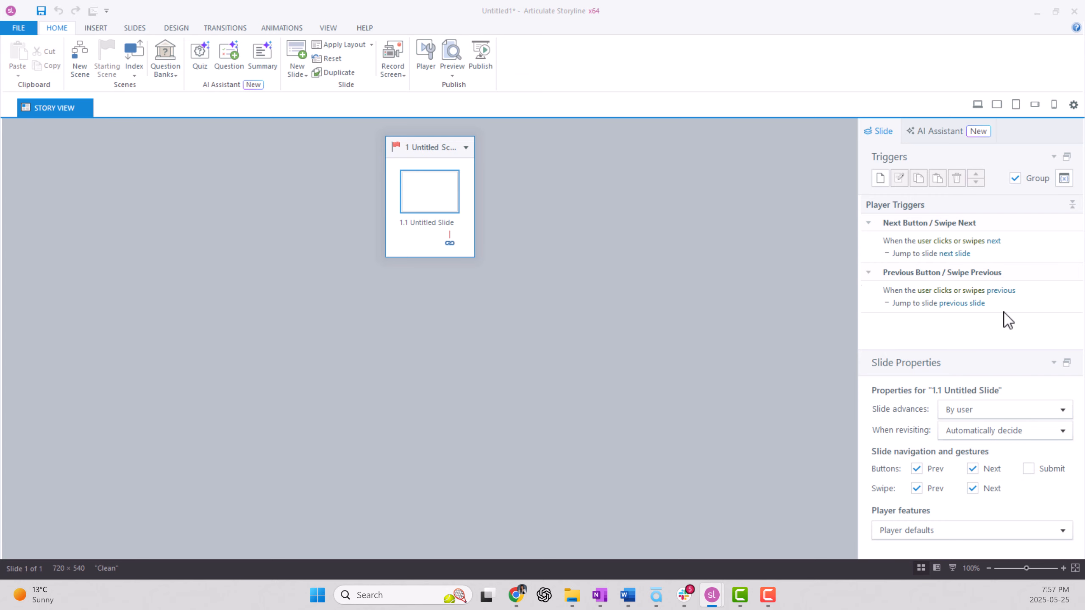
# On the untitled slide, add a wide text box near its upper edge with the SBI feedback roleplay instructions, ending in "Initiate the conversation below:".
pyautogui.doubleClick(411, 213)
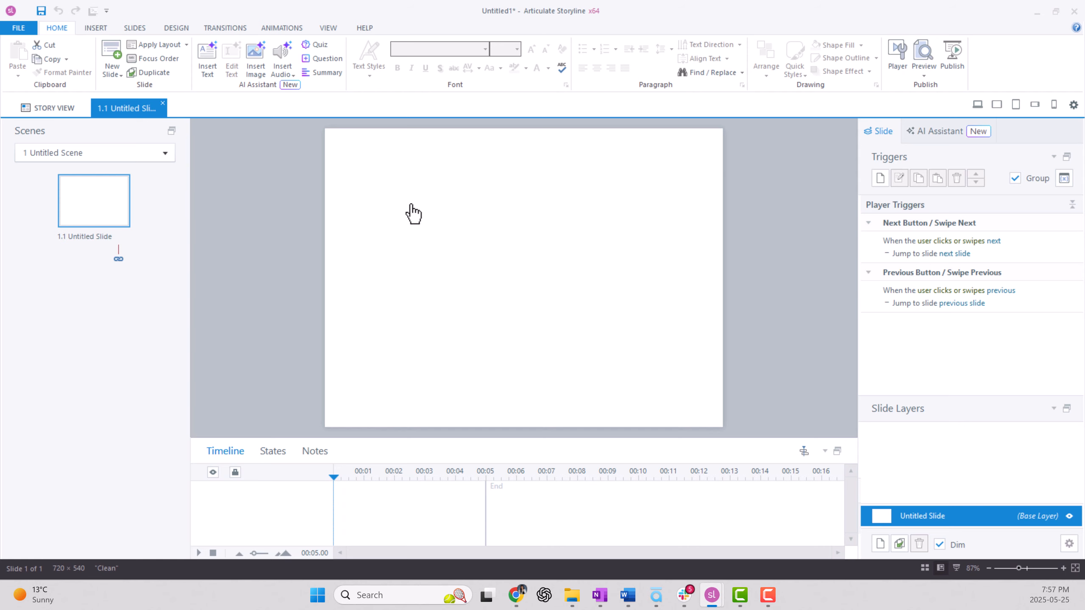
pyautogui.click(91, 28)
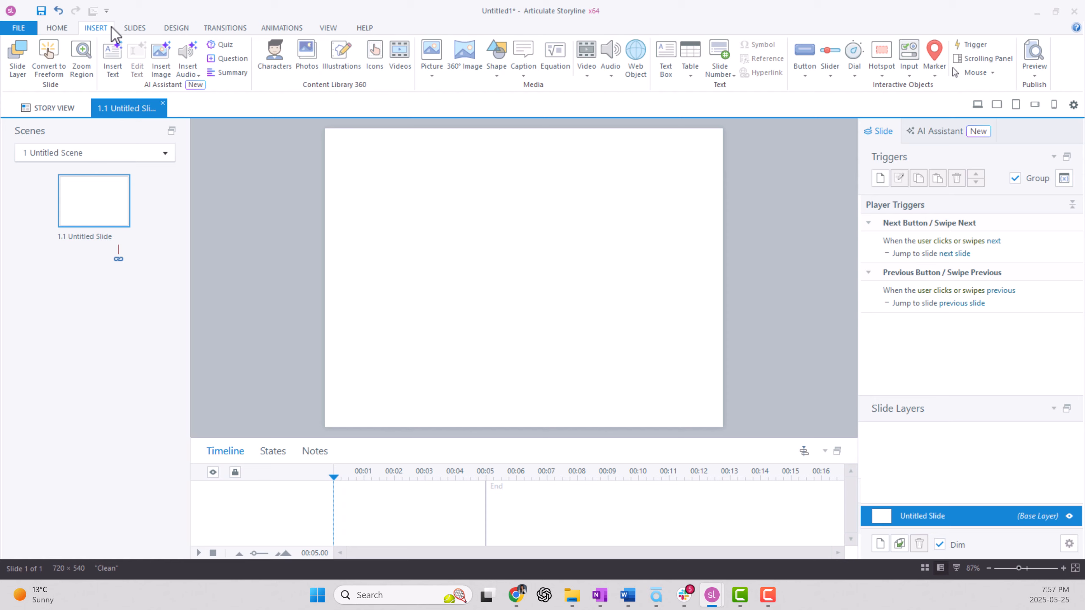
pyautogui.click(665, 55)
pyautogui.moveTo(360, 147); pyautogui.dragTo(694, 198)
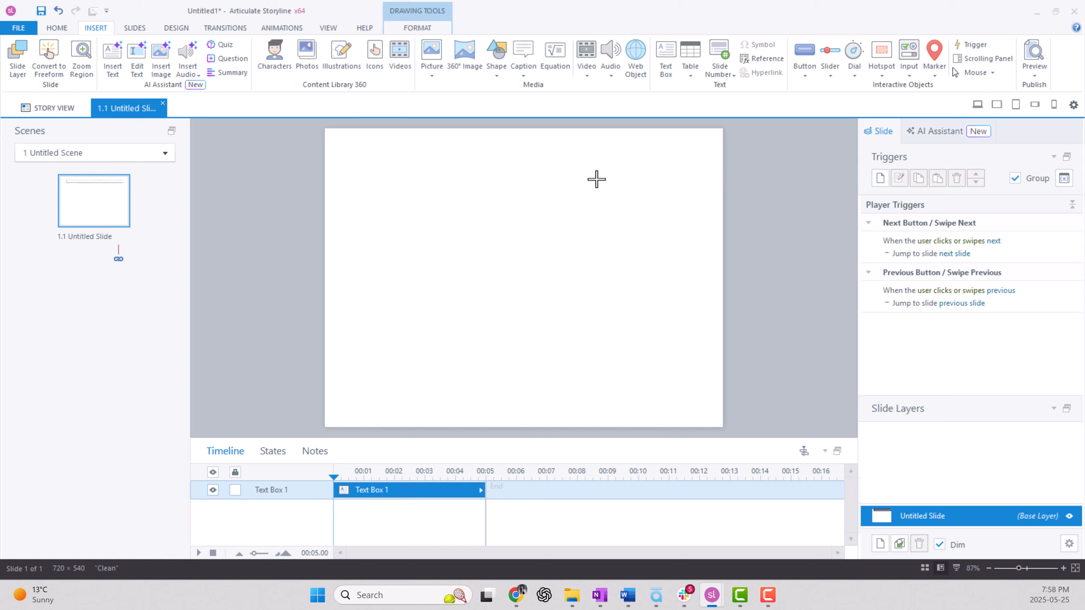
pyautogui.write('Hi! This is your Roleplay exercise. You are a manager dealing with a rude, but talented employee. Try to give them feedback using the SBI Framework (Situation-Behavior-Impact). Initiate the conversation below:')
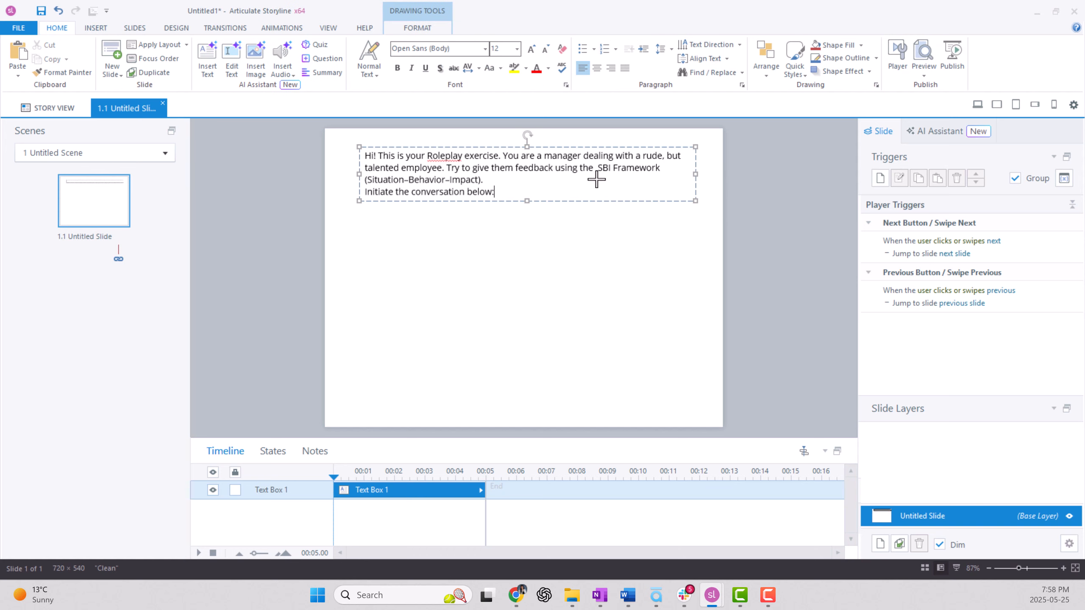
pyautogui.click(751, 223)
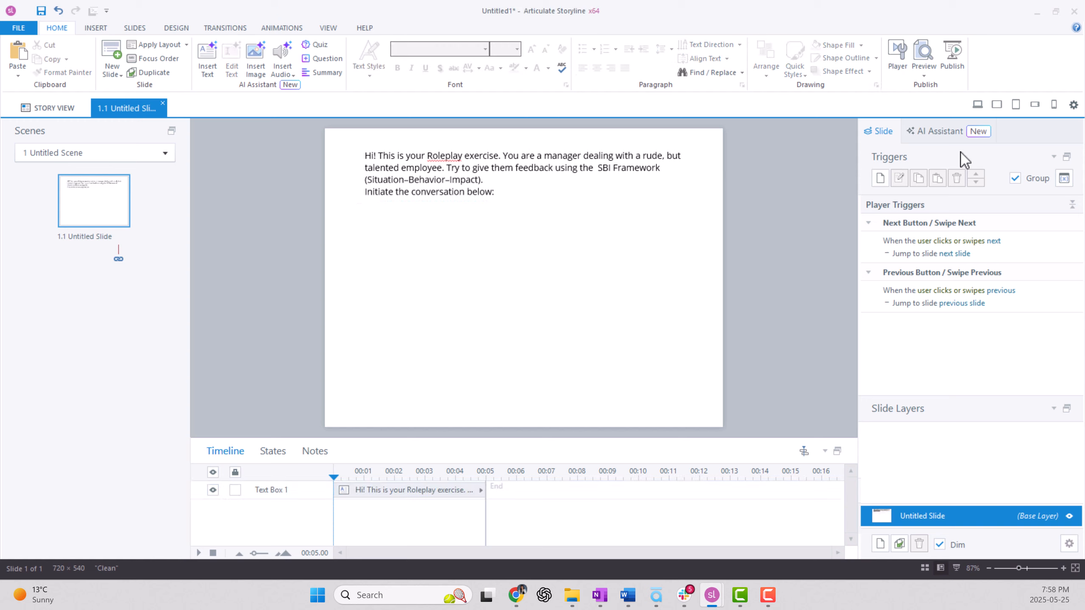
# Create three project text variables named UserInput, GPT_Response and PreviousChat, with empty default values.
pyautogui.click(1015, 179)
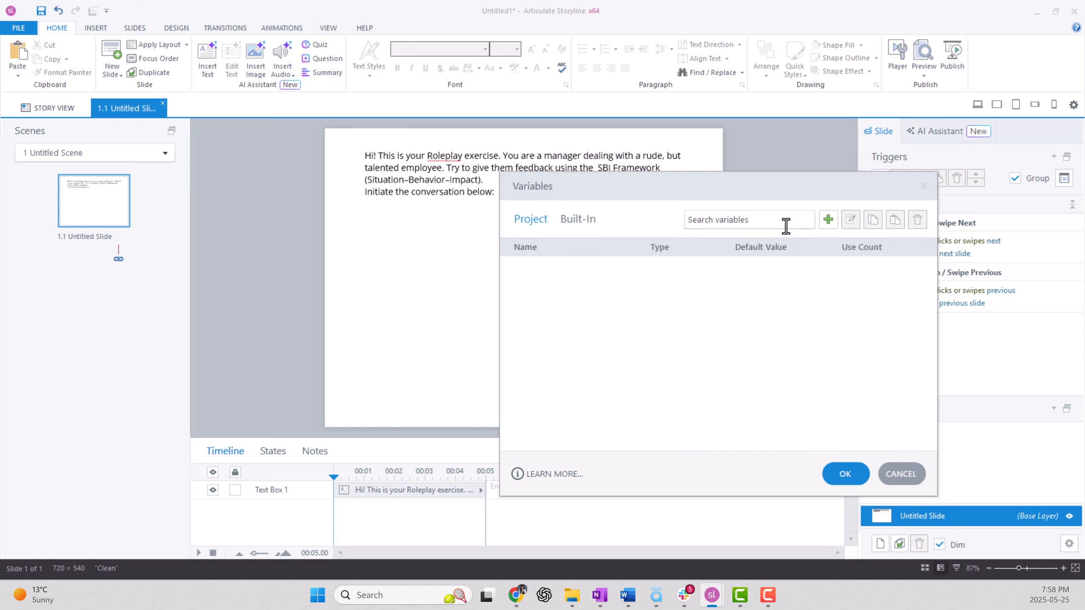
pyautogui.click(829, 220)
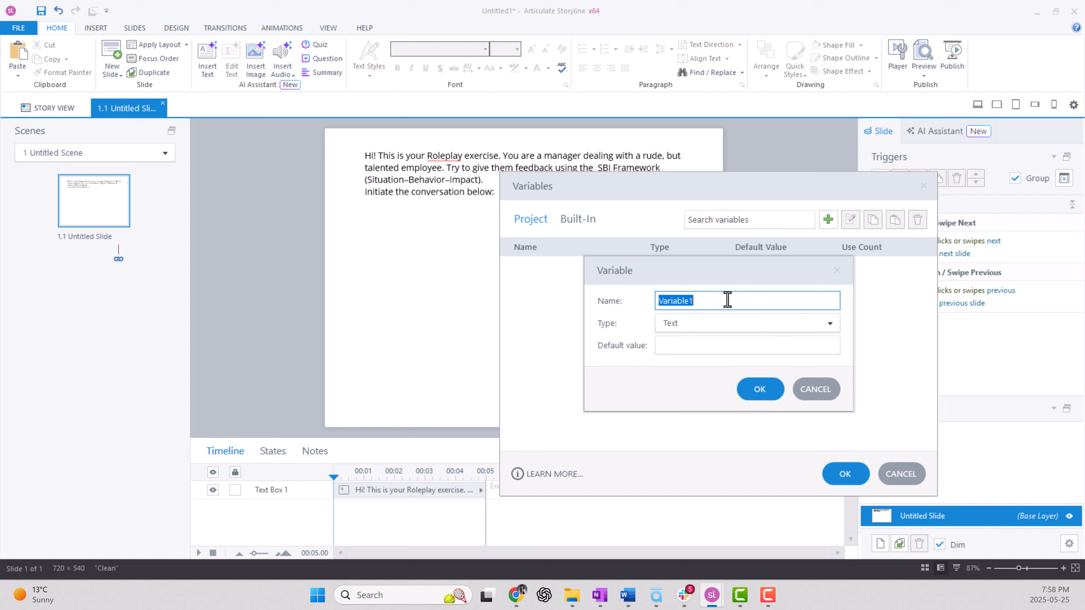
pyautogui.write('UserInput')
pyautogui.click(759, 389)
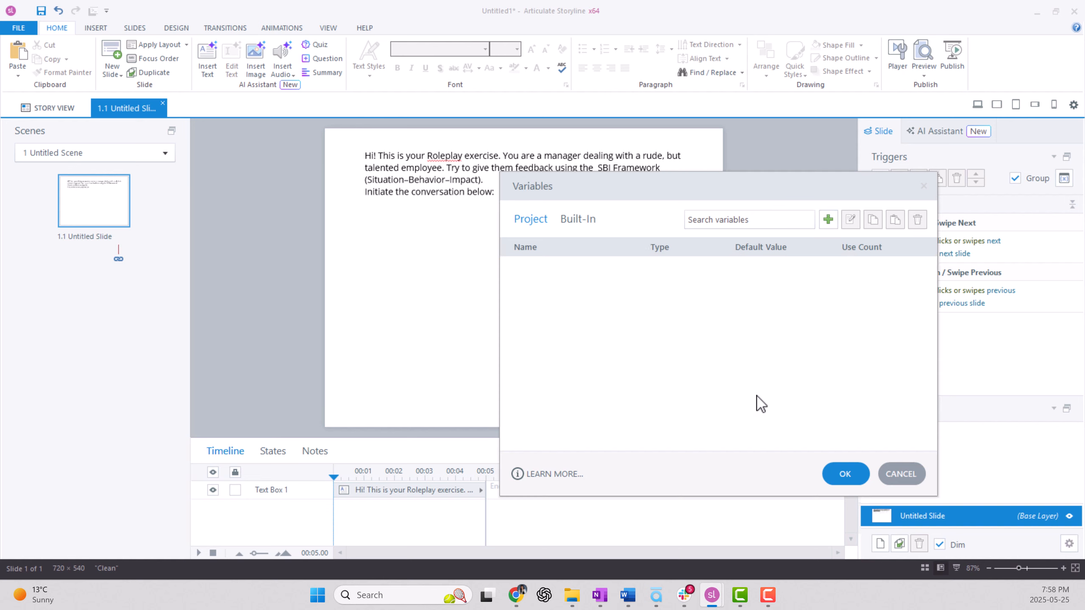
pyautogui.click(834, 222)
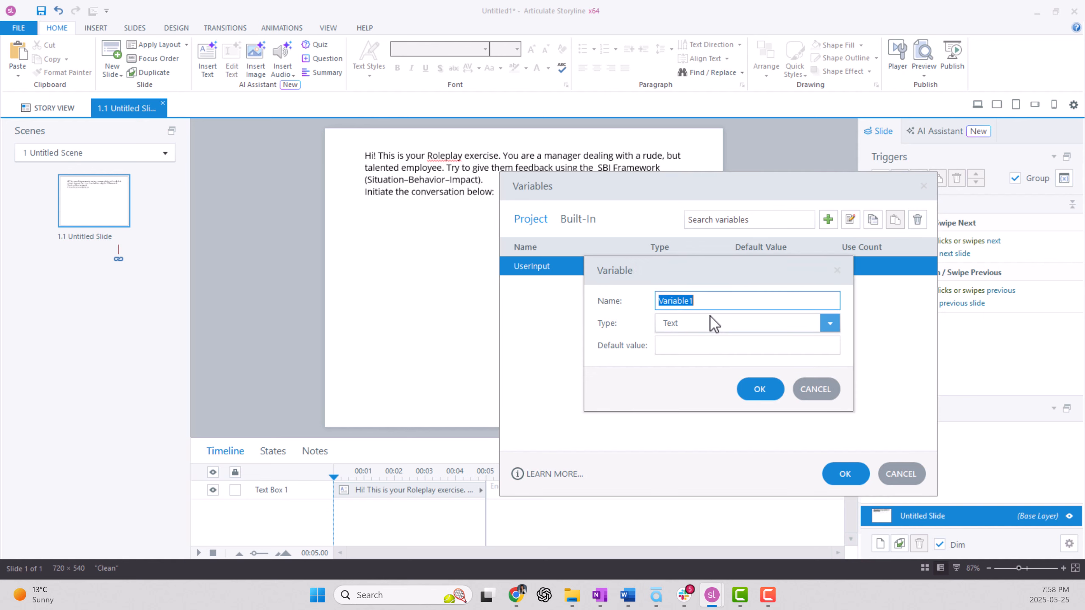
pyautogui.write('GPT_Response')
pyautogui.click(759, 398)
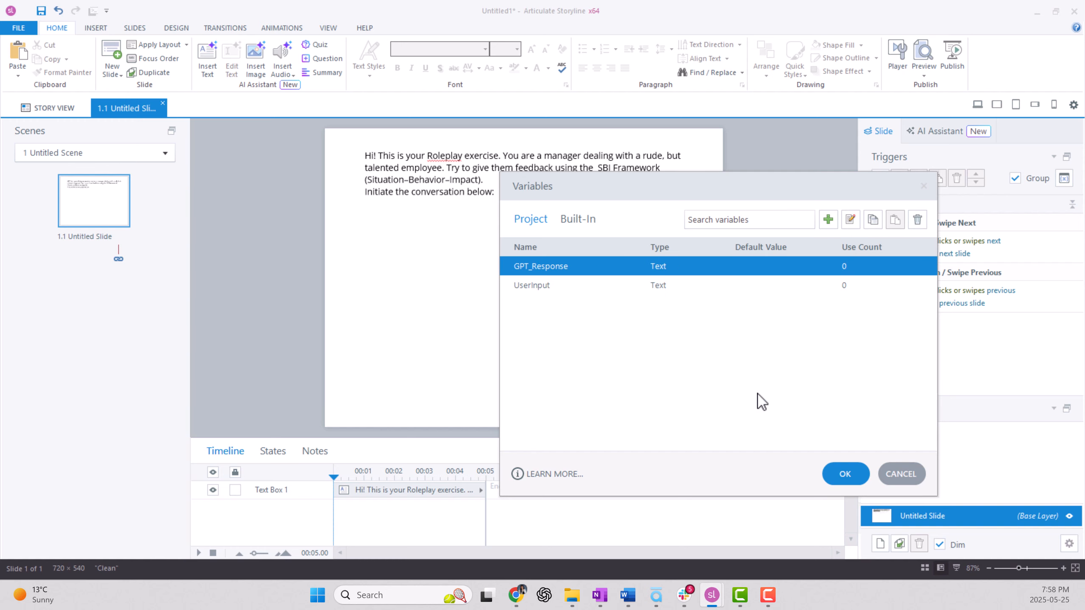
pyautogui.click(828, 220)
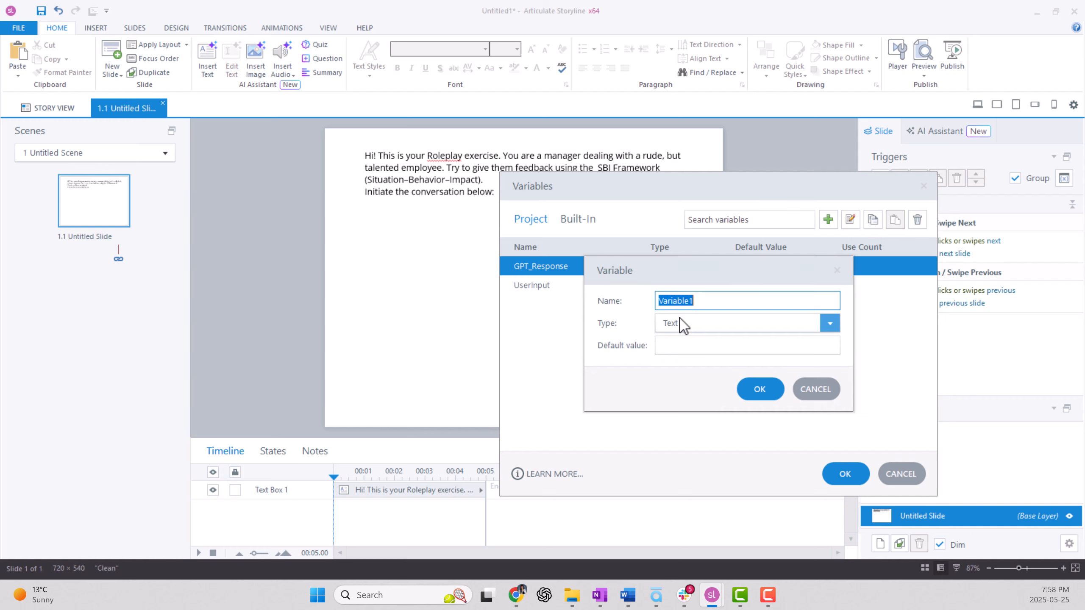
pyautogui.write('PreviousChat')
pyautogui.click(765, 389)
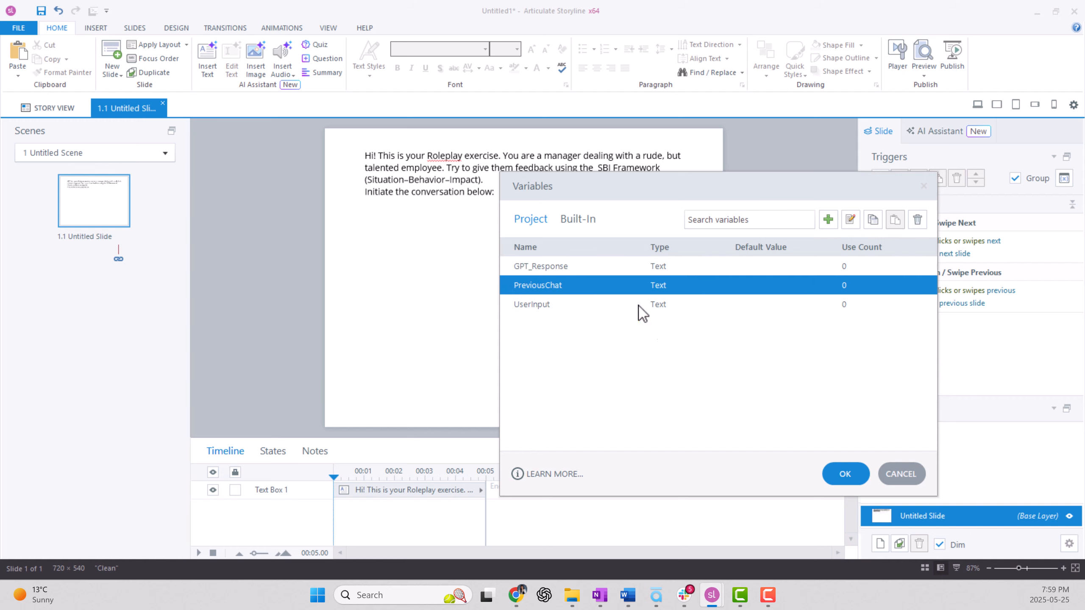
pyautogui.click(845, 473)
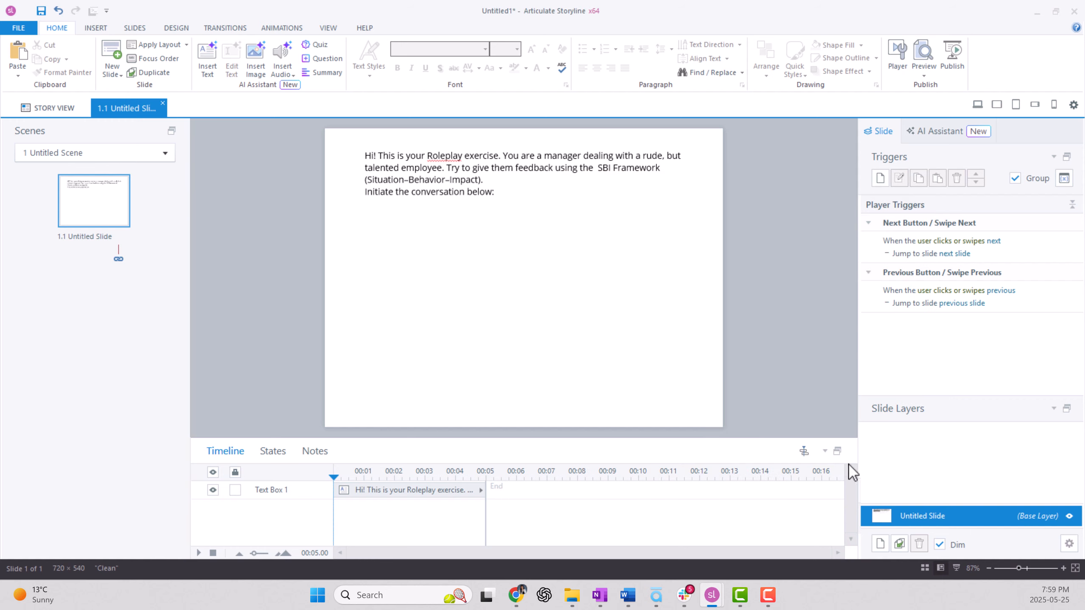
# Insert a text entry field directly below the roleplay instructions, about as wide as the instruction text.
pyautogui.click(96, 28)
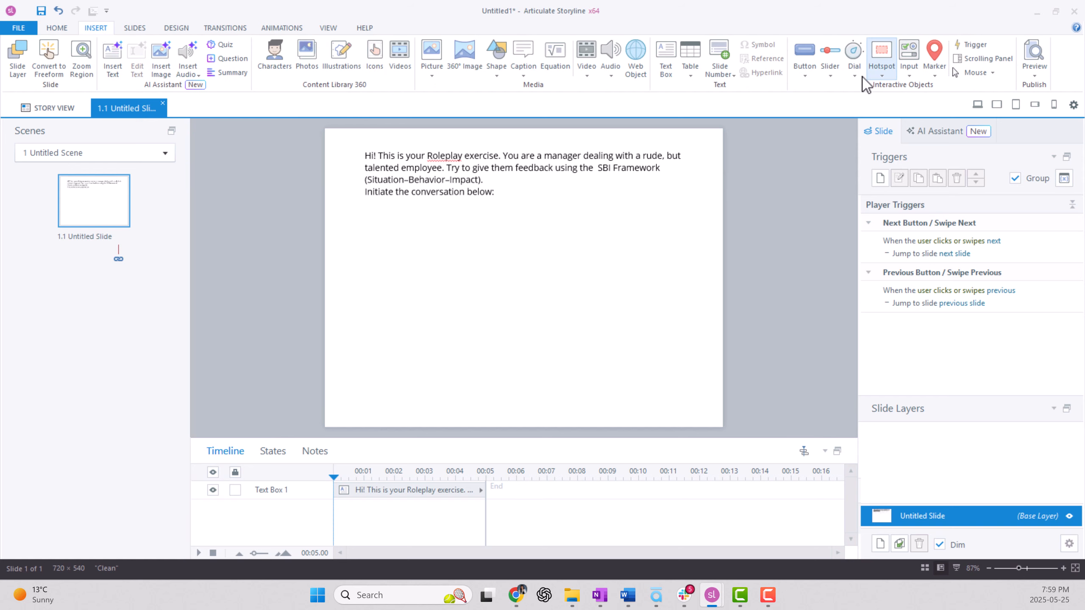
pyautogui.click(908, 73)
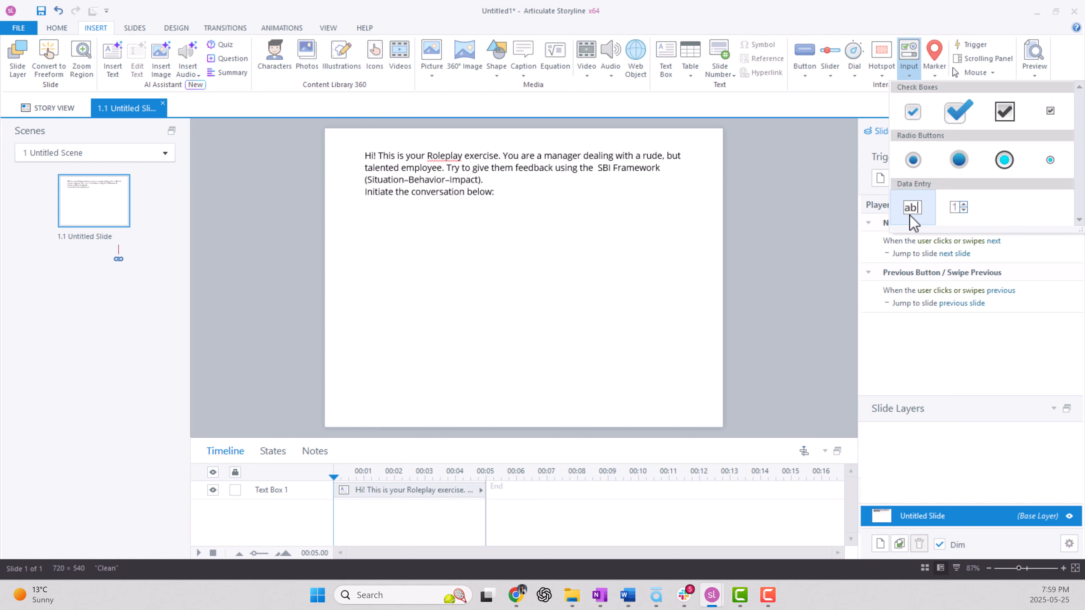
pyautogui.click(911, 214)
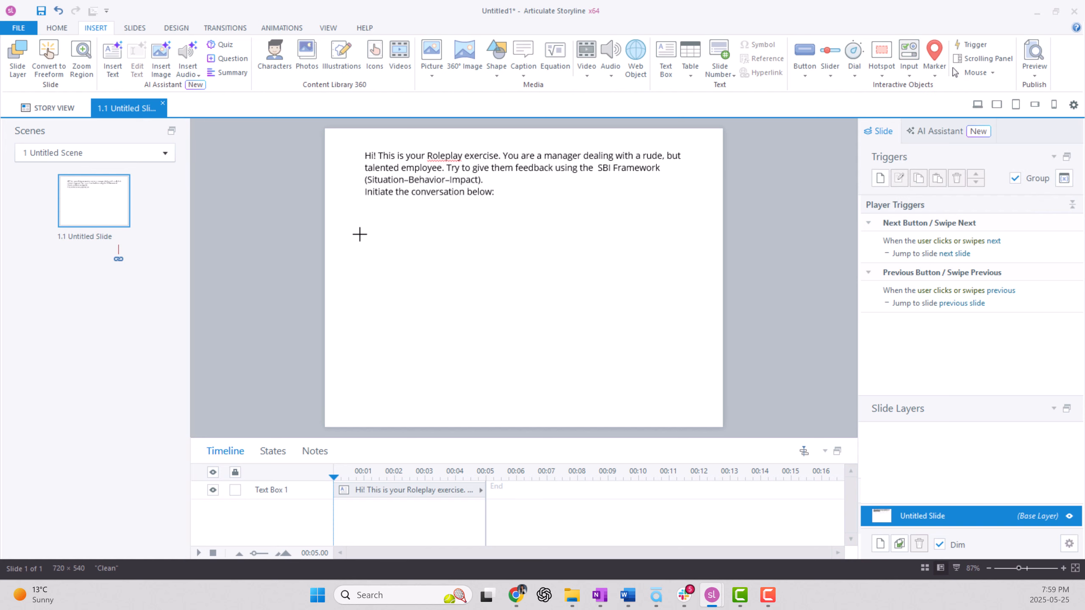
pyautogui.moveTo(365, 209)
pyautogui.mouseDown()
pyautogui.moveTo(620, 274)
pyautogui.moveTo(693, 260)
pyautogui.mouseUp()
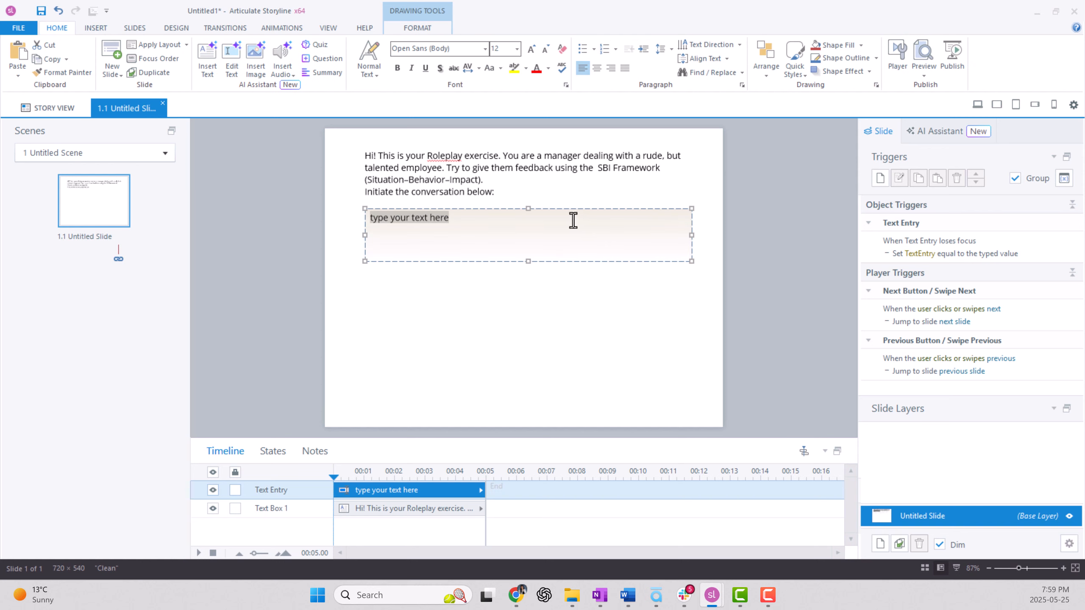
# Change the text entry field's trigger so the typed value is stored in the UserInput variable.
pyautogui.click(926, 254)
pyautogui.scroll(5, 928, 260)
pyautogui.click(933, 113)
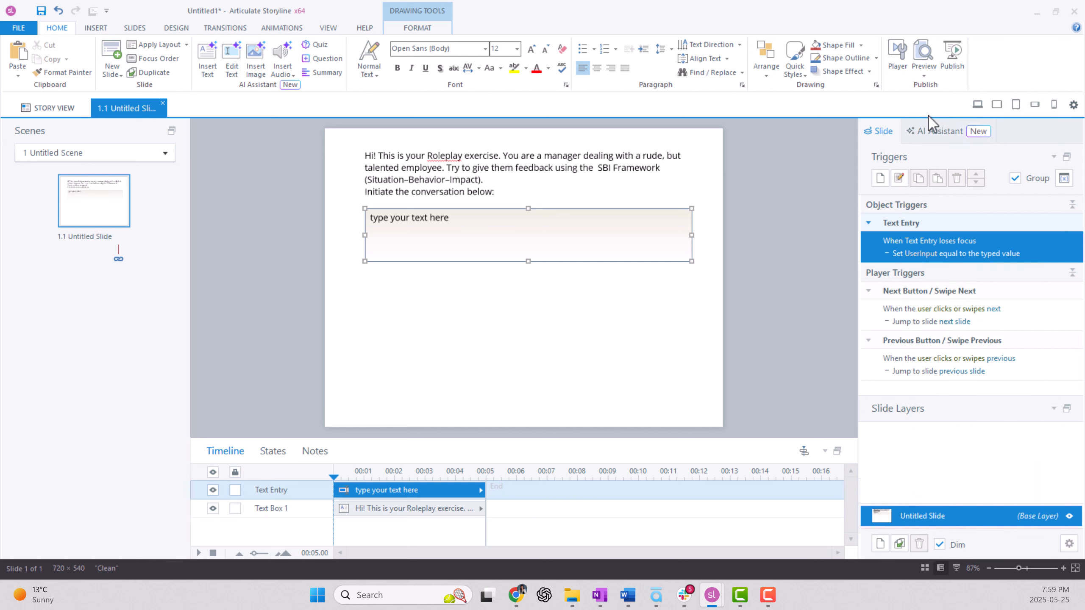
# Insert a pill-shaped button about 153 by 38 px below the text entry field's right end and label it "Share".
pyautogui.click(805, 75)
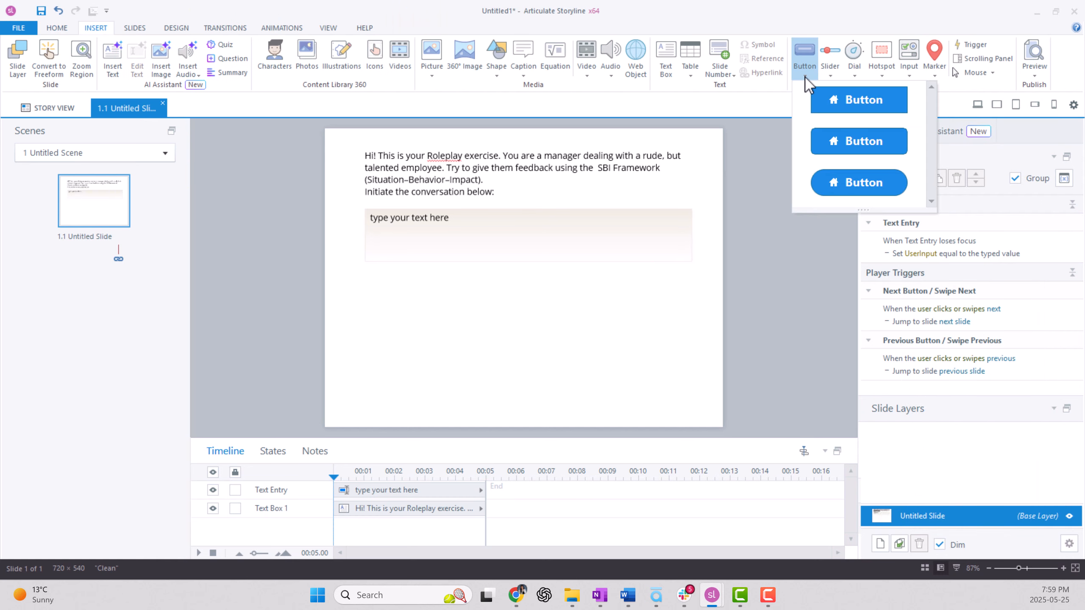
pyautogui.click(831, 189)
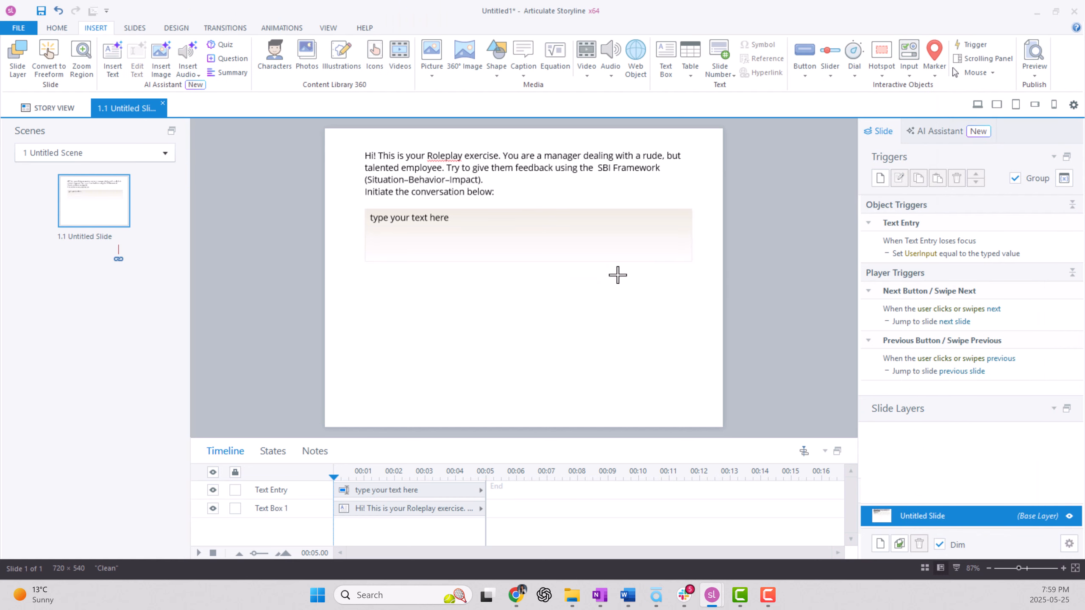
pyautogui.moveTo(613, 274); pyautogui.dragTo(698, 296)
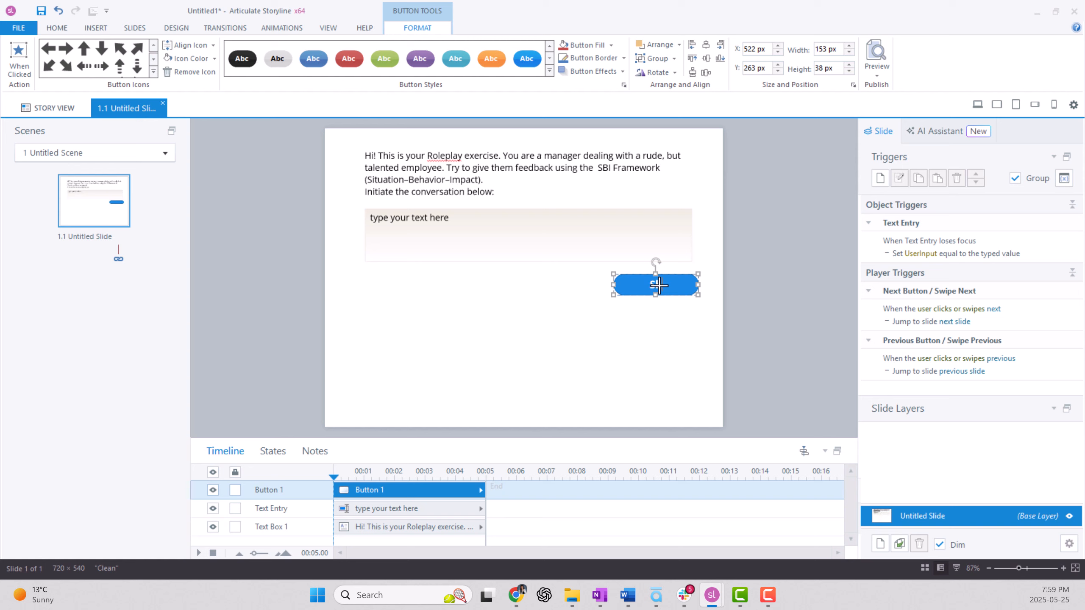
pyautogui.write('Share')
pyautogui.press('Escape')
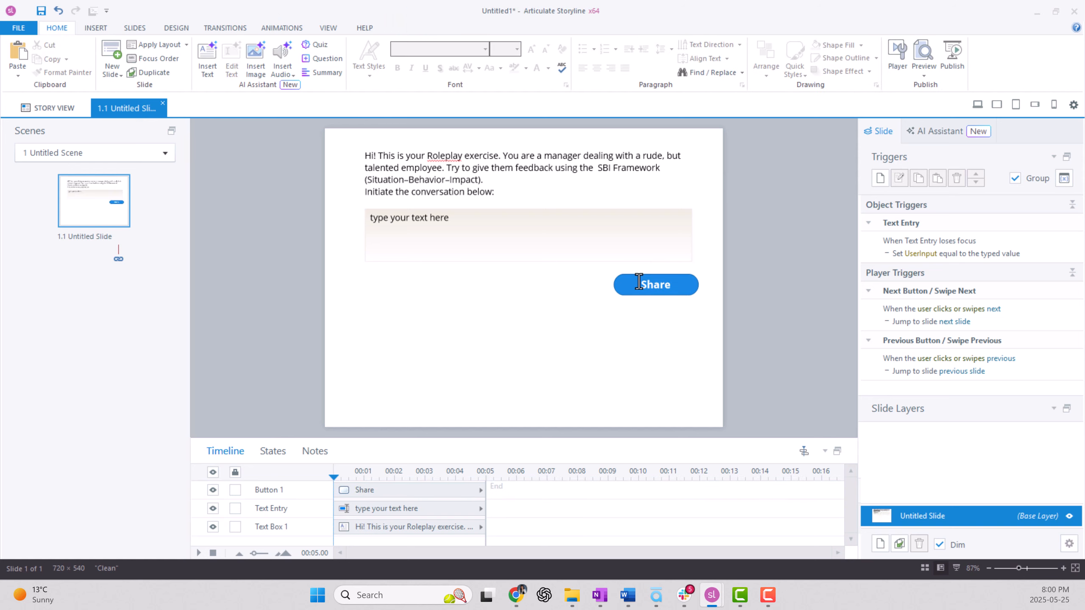
pyautogui.click(646, 283)
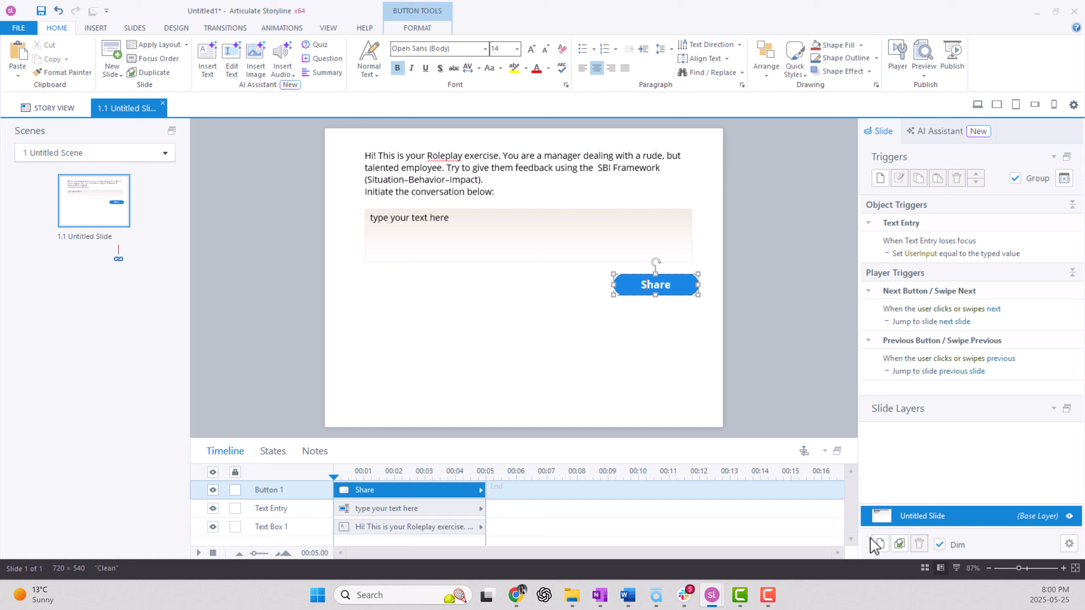
# Add a new slide layer and name it "Continued Conversation".
pyautogui.click(882, 548)
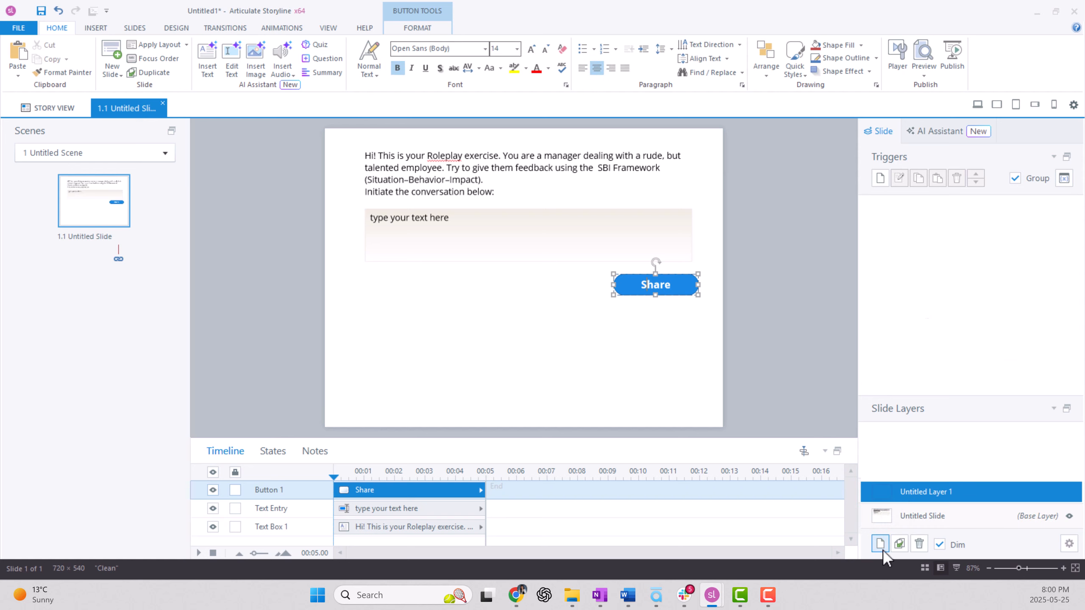
pyautogui.doubleClick(923, 493)
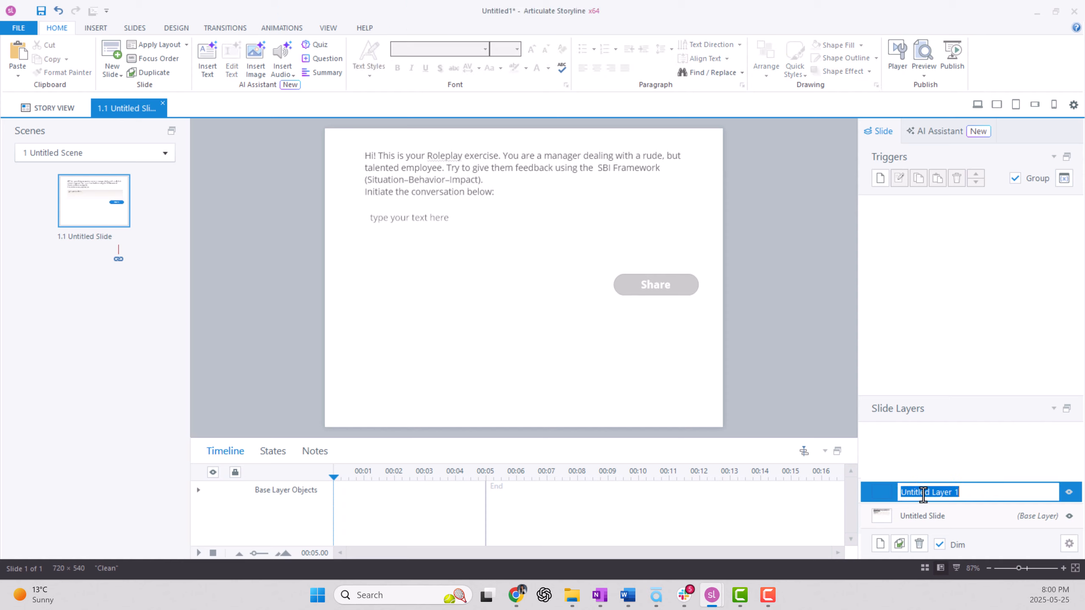
pyautogui.write('Continued Conversation')
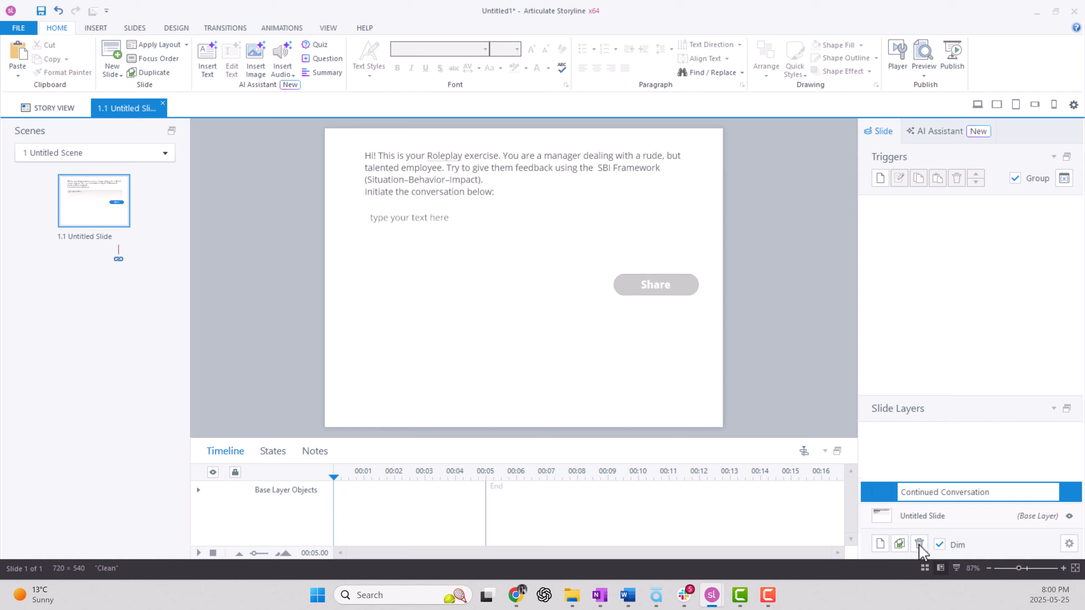
# Rename the untitled base slide as "Base Layer".
pyautogui.click(925, 516)
pyautogui.click(925, 517)
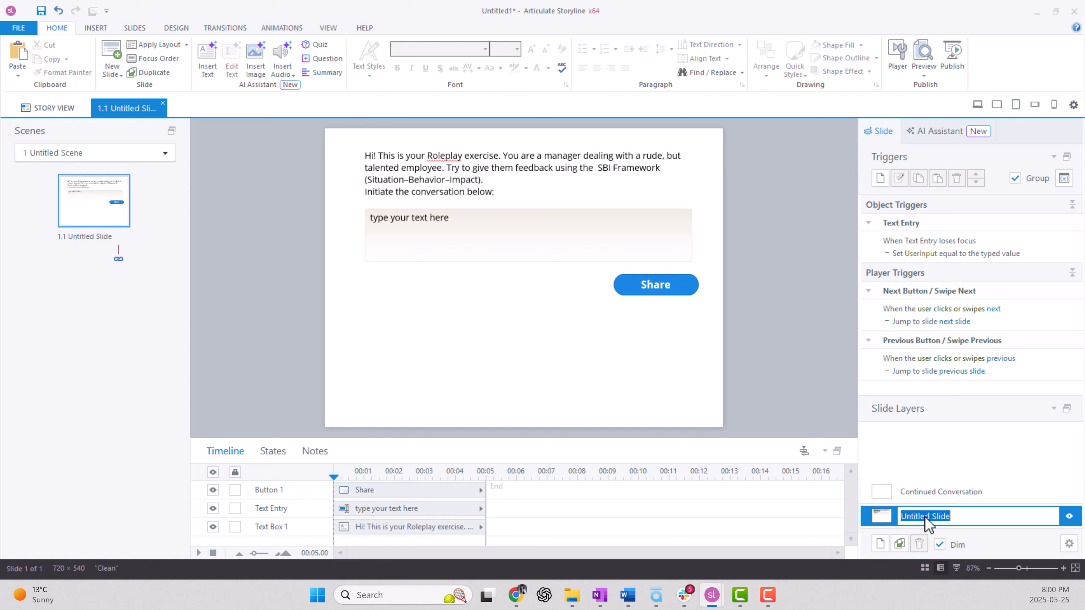
pyautogui.write('Base Layer')
pyautogui.click(743, 385)
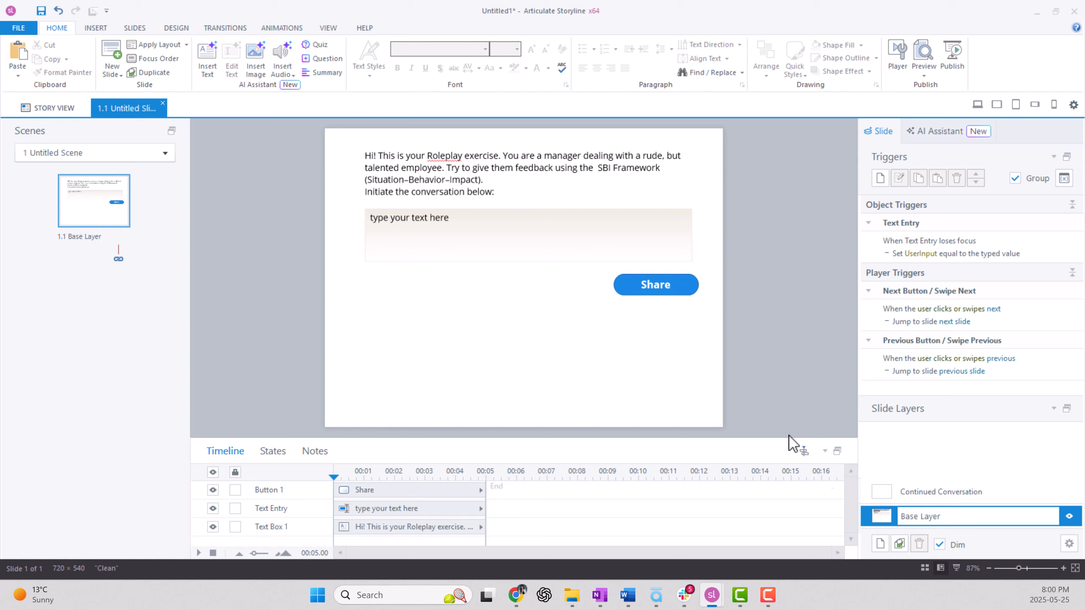
# Set the Continued Conversation layer's properties to hide objects on the base layer.
pyautogui.click(921, 492)
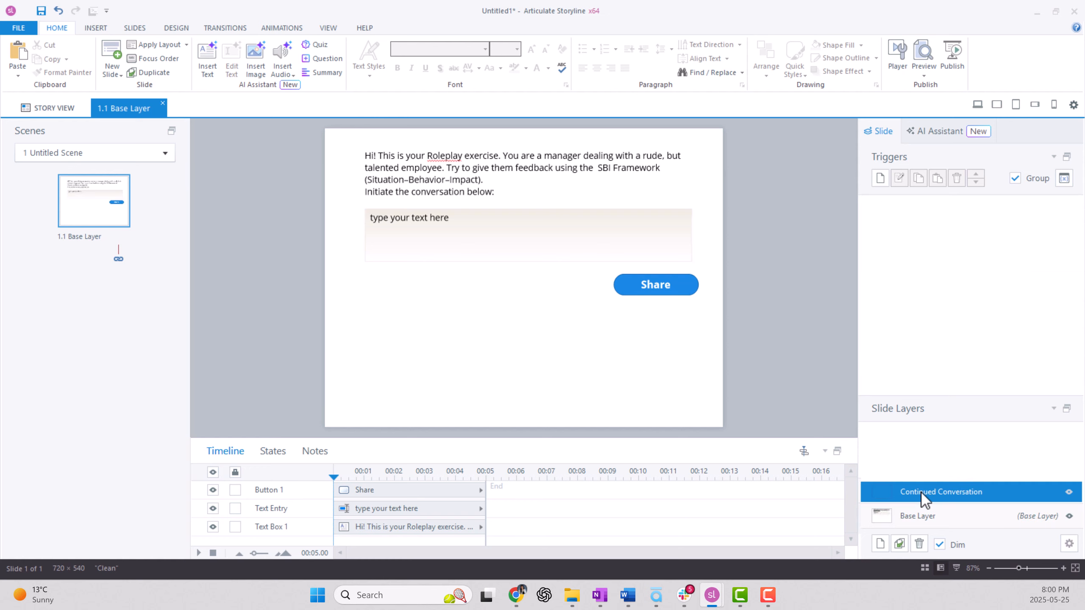
pyautogui.rightClick(784, 315)
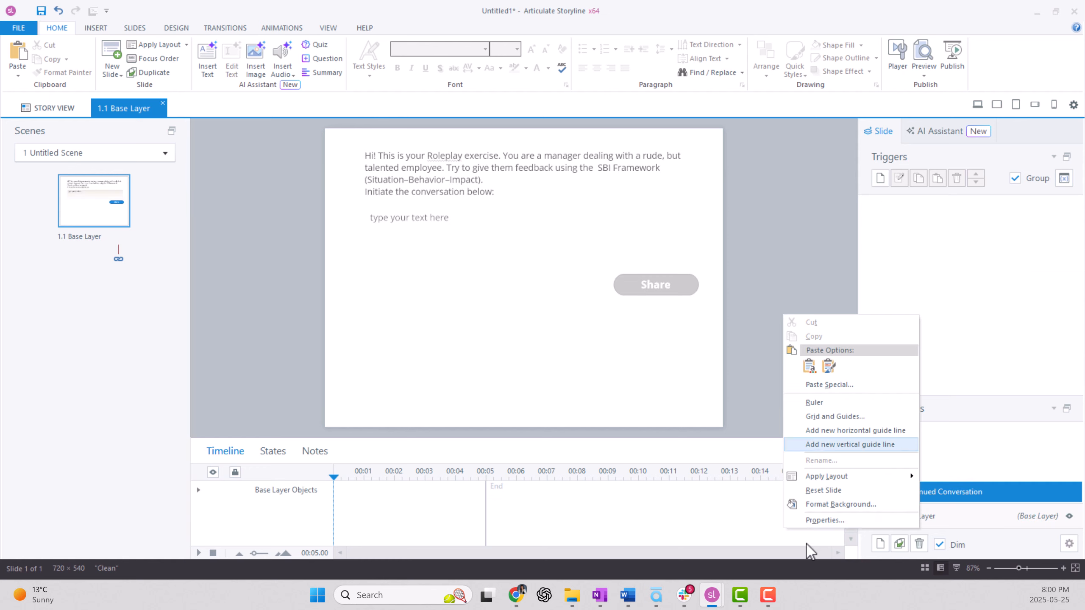
pyautogui.click(821, 521)
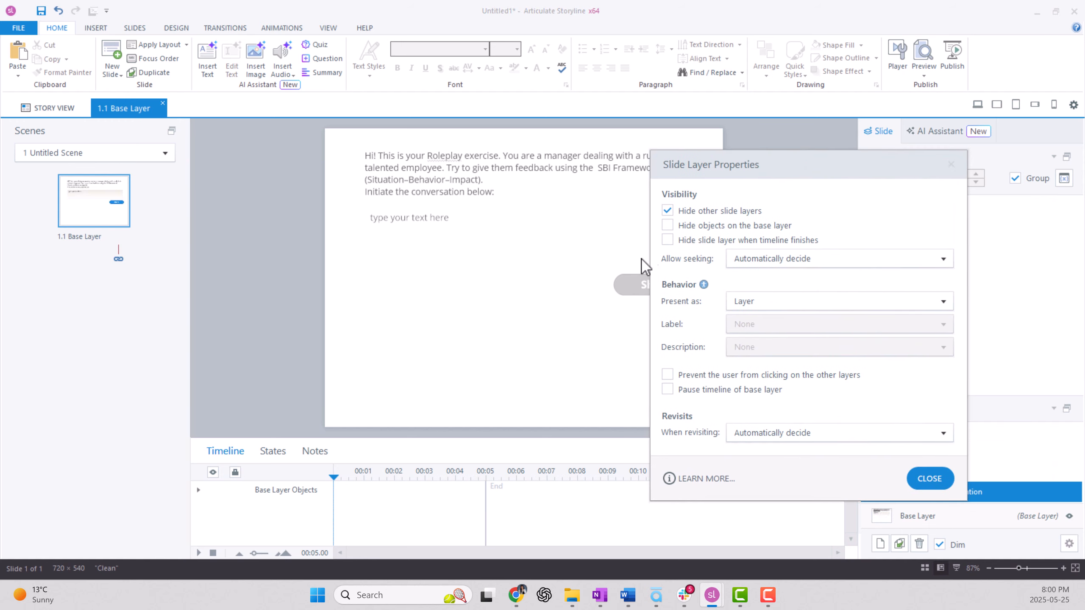
pyautogui.click(667, 225)
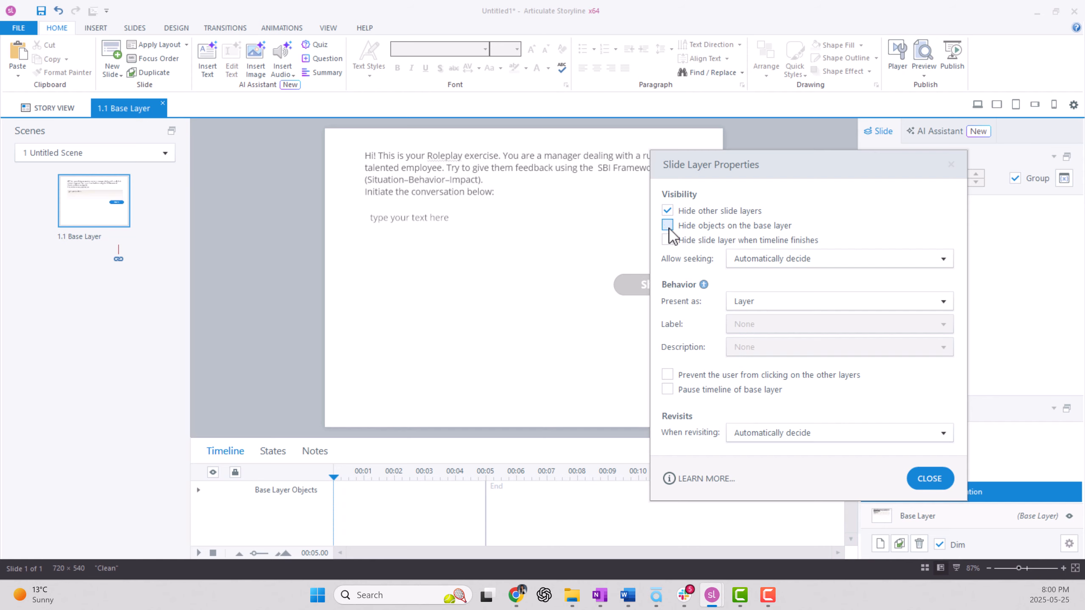
pyautogui.click(944, 478)
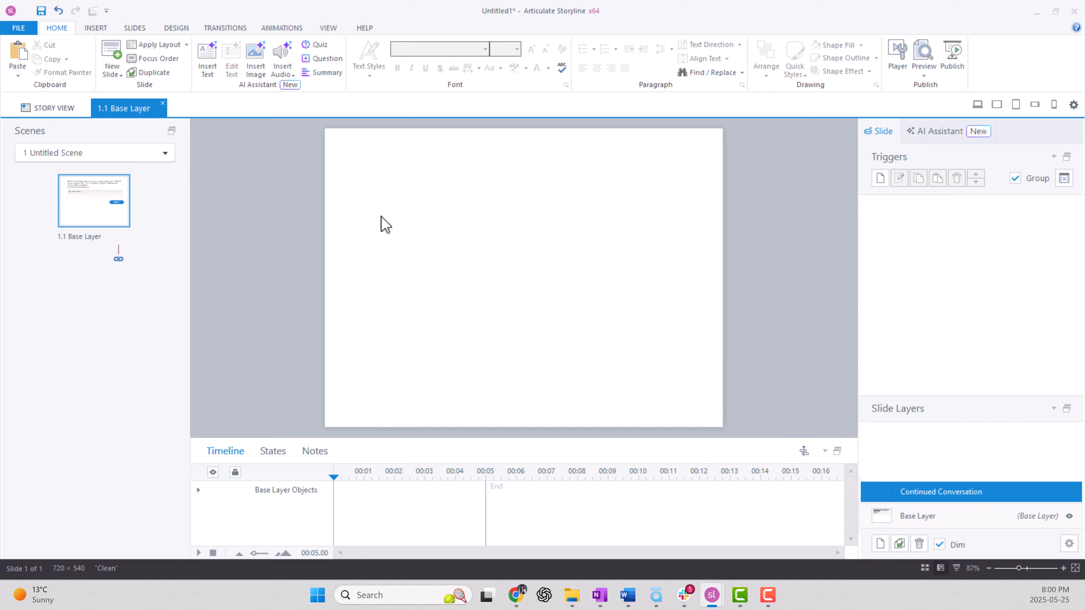
# Insert a shape on the empty Continued Conversation layer, beginning near the slide's upper-left corner.
pyautogui.click(97, 29)
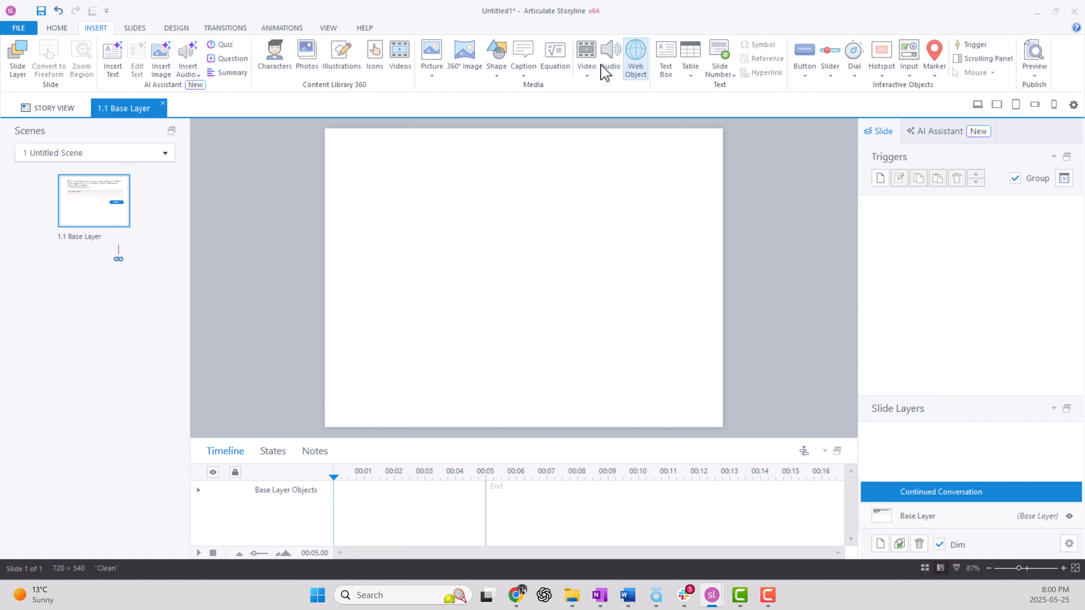
pyautogui.click(496, 76)
pyautogui.click(496, 124)
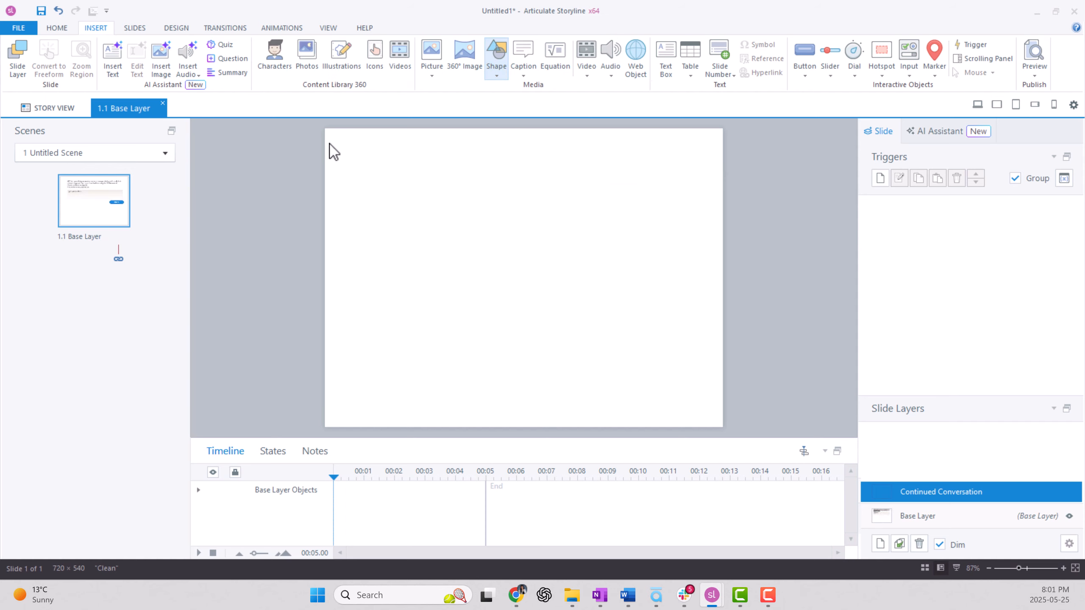